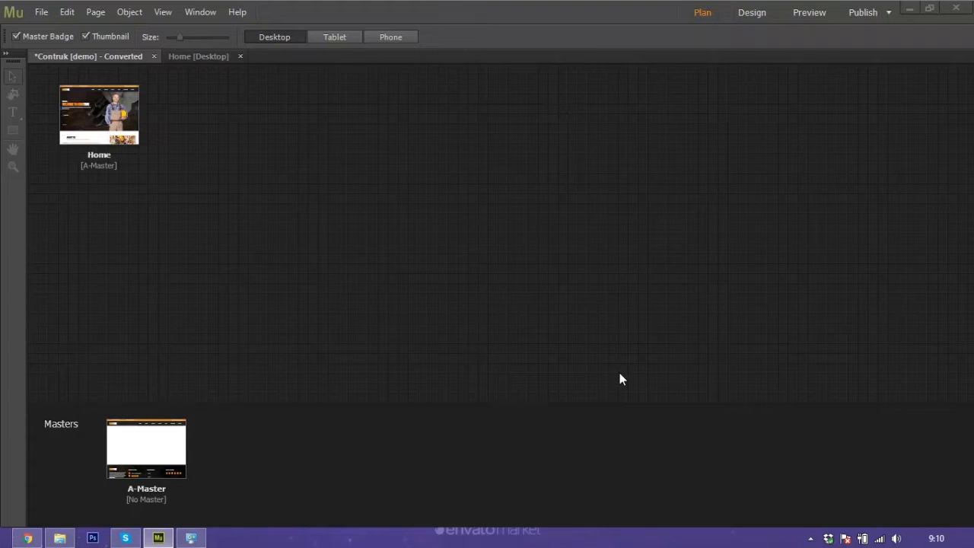
Open the Construk Home page in Design view and scroll back up to its hero
{"action": "double_click", "coordinate": [99, 116]}
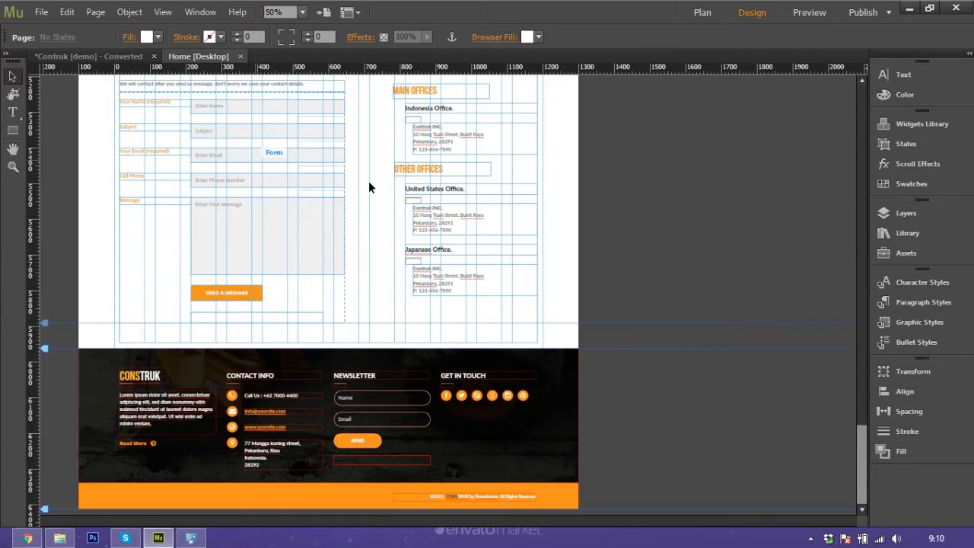
{"action": "scroll", "coordinate": [361, 251], "scroll_direction": "up", "scroll_amount": 3}
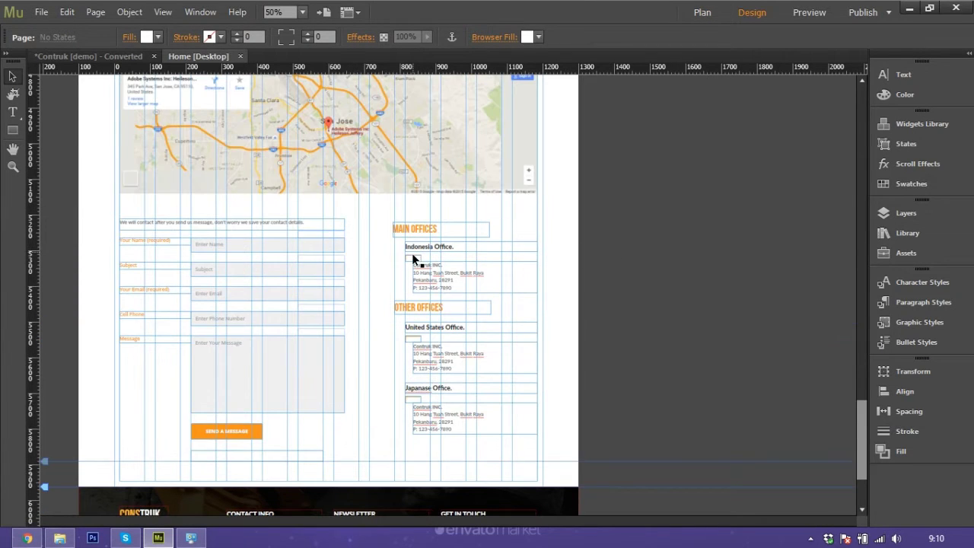
{"action": "scroll", "coordinate": [348, 297], "scroll_direction": "up", "scroll_amount": 10}
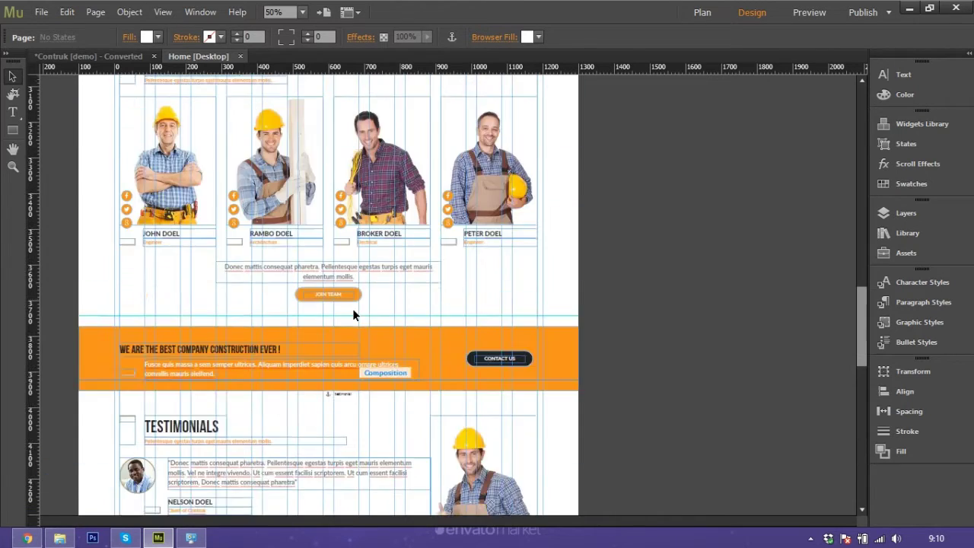
{"action": "scroll", "coordinate": [353, 308], "scroll_direction": "up", "scroll_amount": 8}
{"action": "scroll", "coordinate": [456, 289], "scroll_direction": "up", "scroll_amount": 10}
{"action": "scroll", "coordinate": [533, 274], "scroll_direction": "up", "scroll_amount": 3}
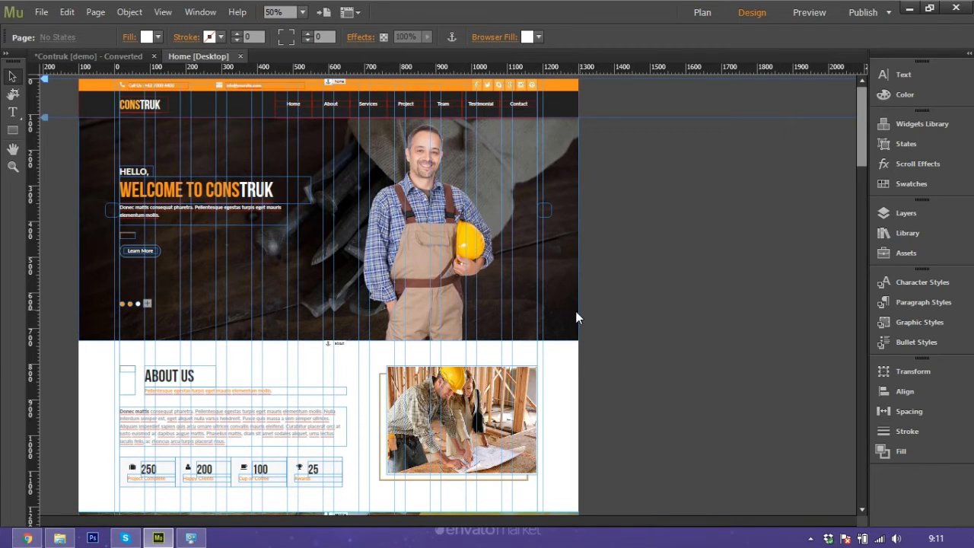
{"action": "left_click", "coordinate": [40, 13]}
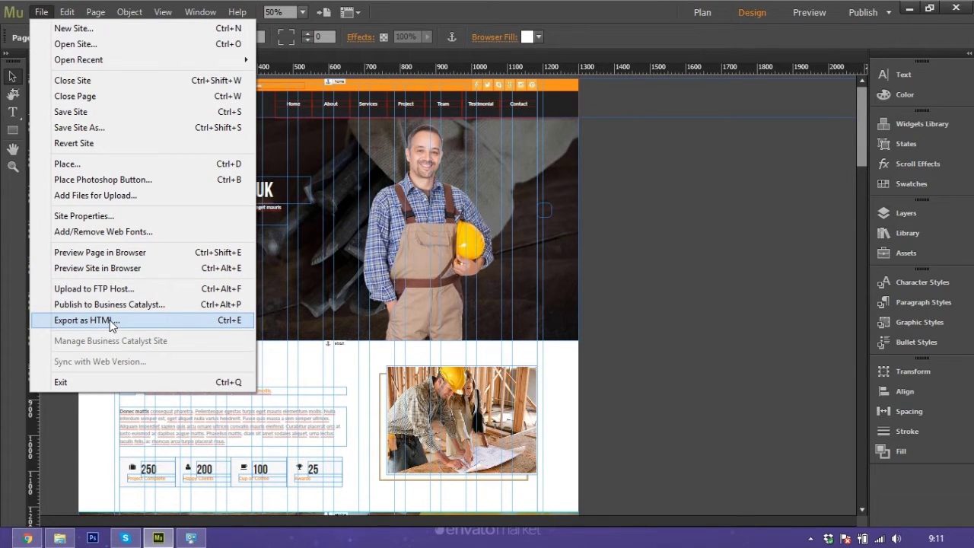
{"action": "left_click", "coordinate": [112, 320]}
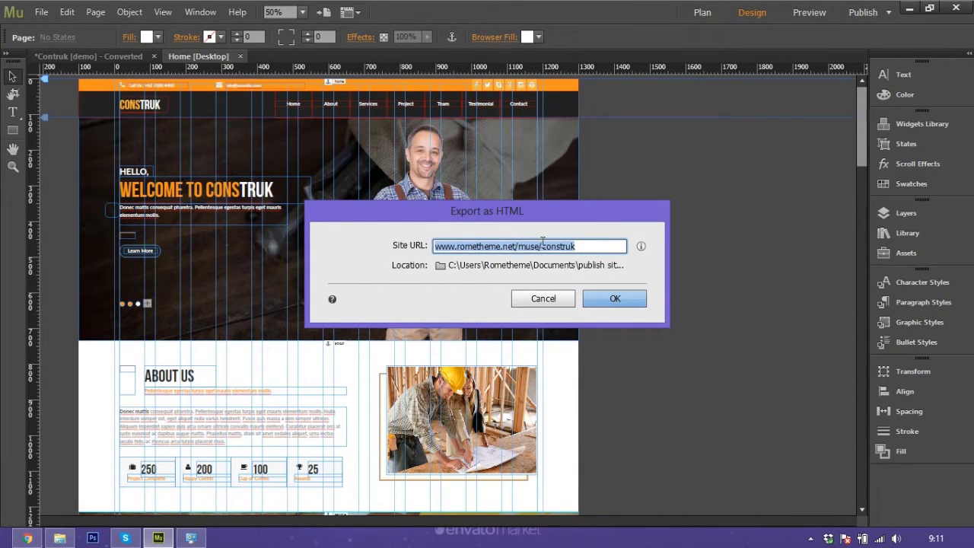
{"action": "left_click_drag", "start_coordinate": [575, 246], "coordinate": [515, 244]}
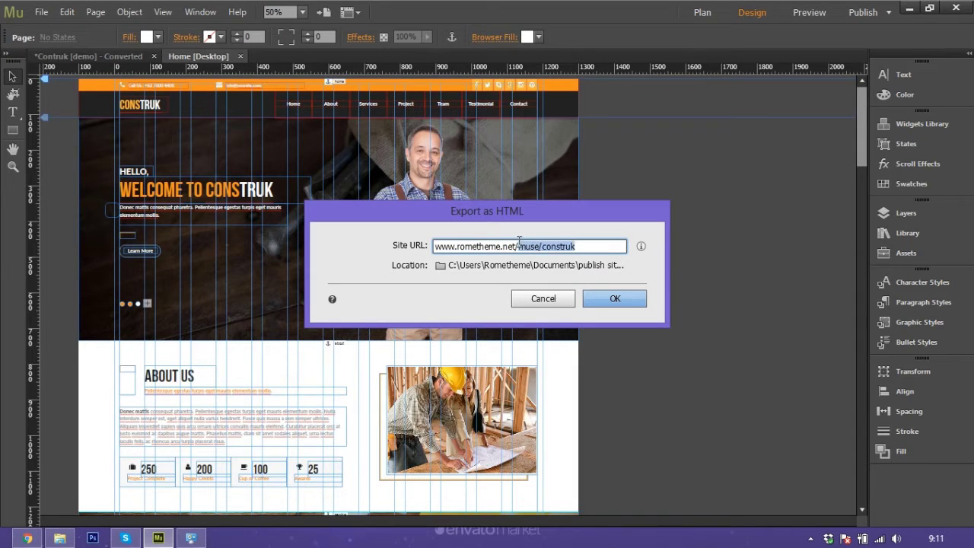
{"action": "key", "text": "BackSpace"}
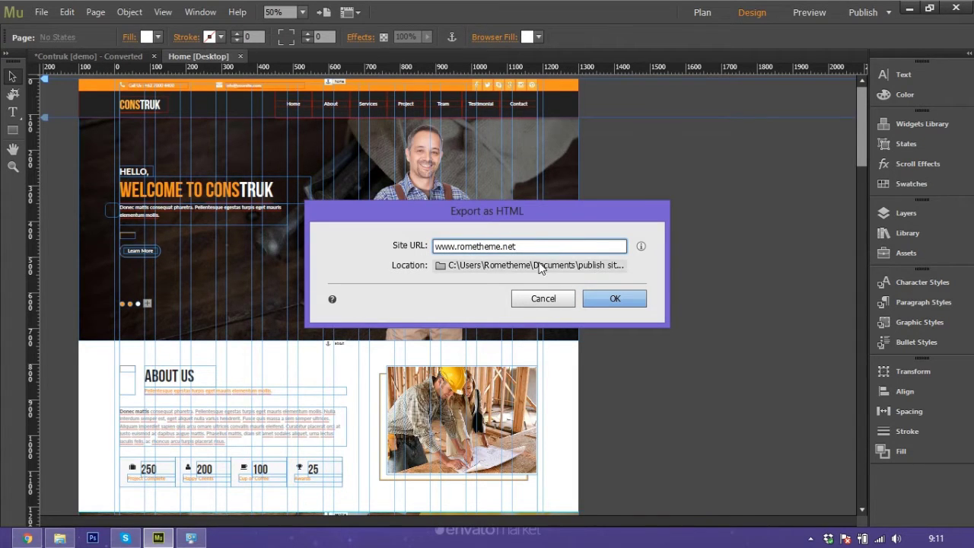
{"action": "left_click", "coordinate": [471, 266]}
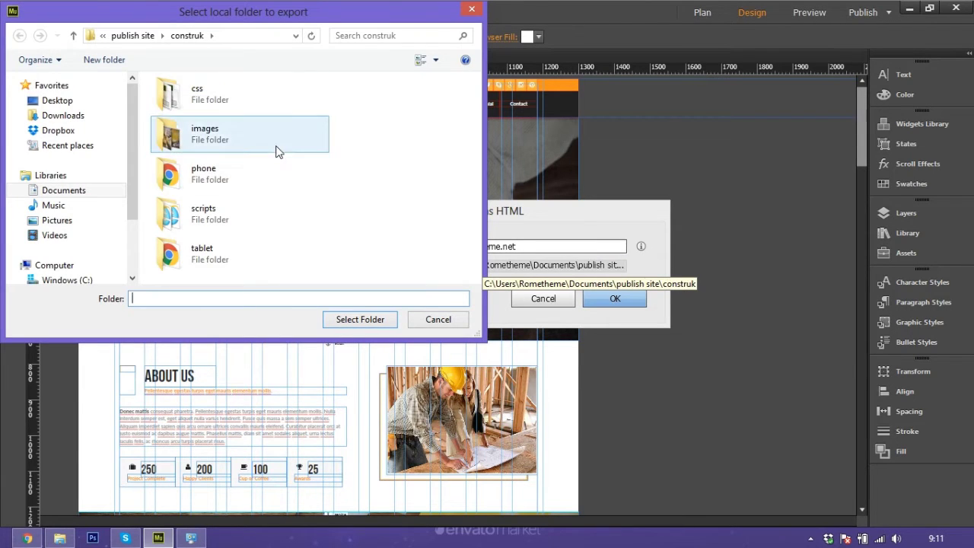
Browse the folder dialog to Documents > publish site
{"action": "left_click", "coordinate": [86, 192]}
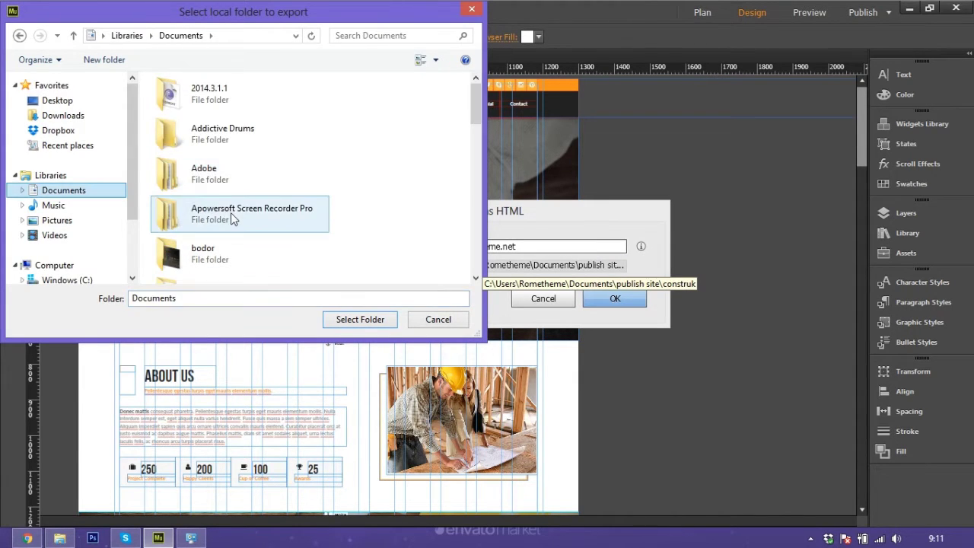
{"action": "left_click", "coordinate": [231, 213]}
{"action": "scroll", "coordinate": [236, 205], "scroll_direction": "down", "scroll_amount": 5}
{"action": "scroll", "coordinate": [242, 203], "scroll_direction": "down", "scroll_amount": 3}
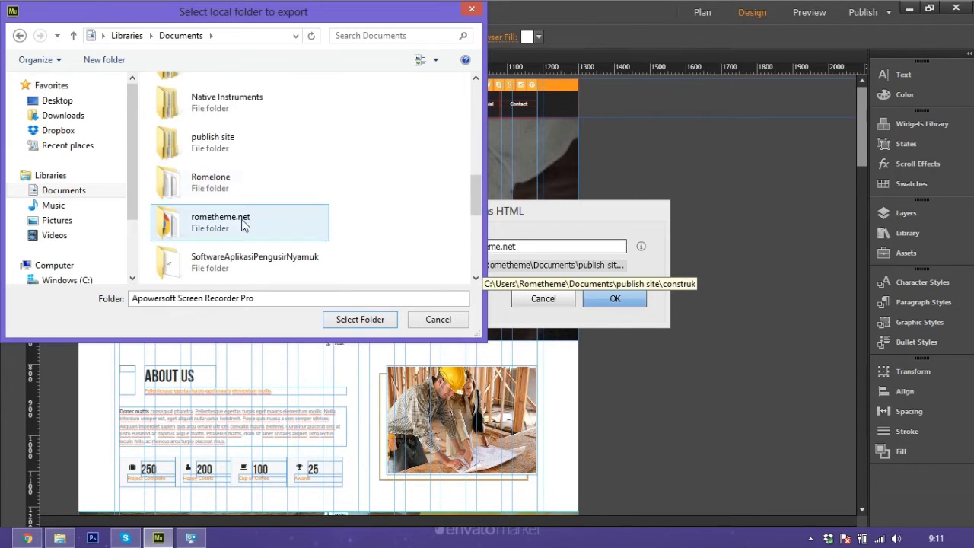
{"action": "left_click", "coordinate": [241, 215]}
{"action": "double_click", "coordinate": [239, 150]}
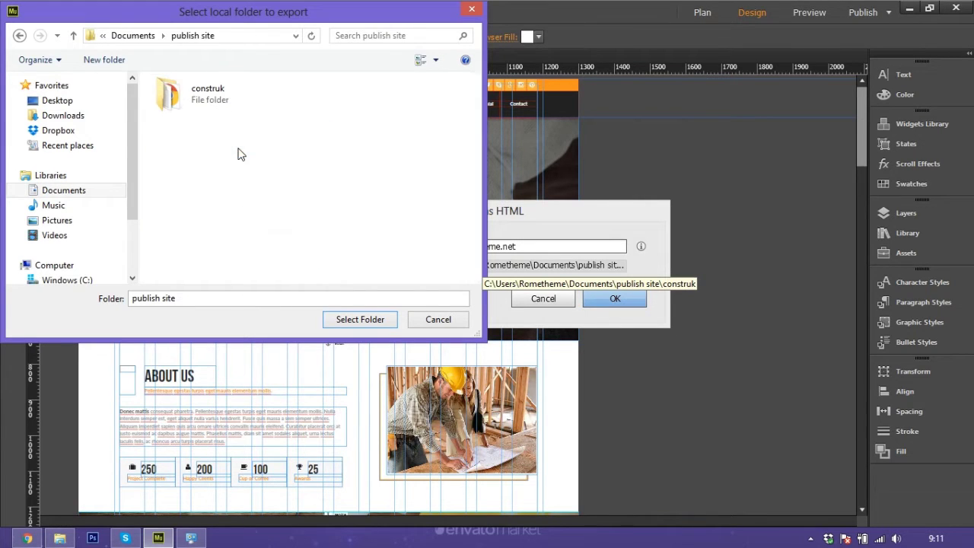
{"action": "left_click", "coordinate": [224, 110]}
{"action": "left_click", "coordinate": [73, 36]}
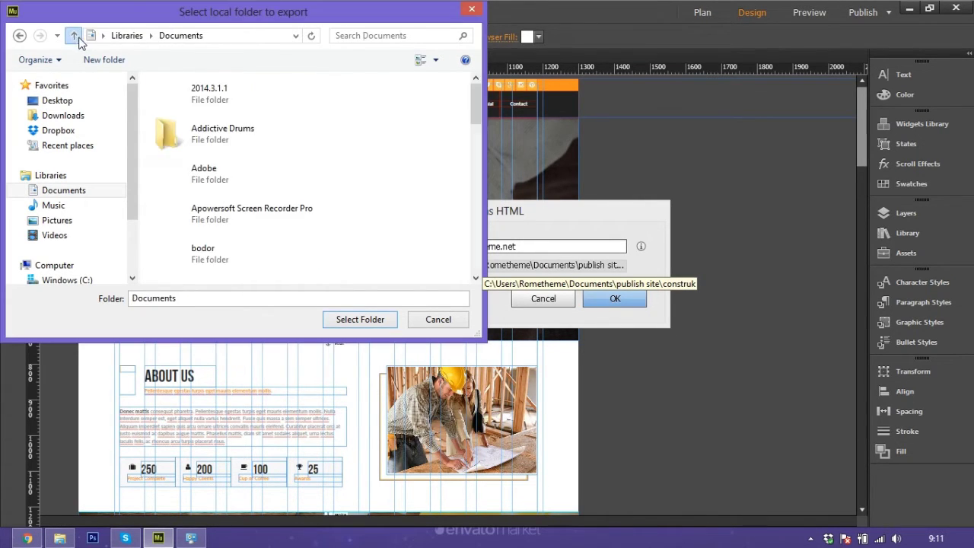
{"action": "left_click", "coordinate": [204, 210]}
{"action": "scroll", "coordinate": [228, 198], "scroll_direction": "down", "scroll_amount": 5}
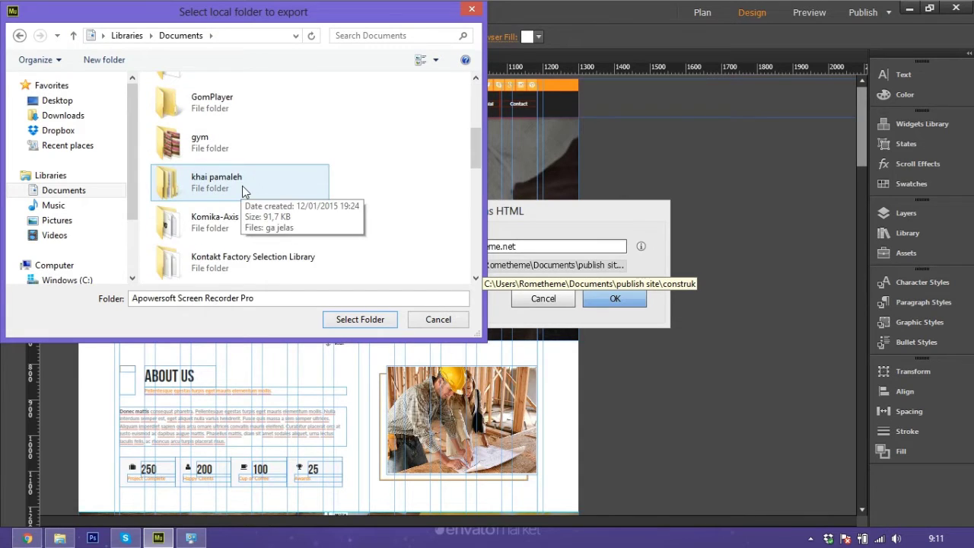
{"action": "scroll", "coordinate": [243, 190], "scroll_direction": "down", "scroll_amount": 3}
{"action": "left_click", "coordinate": [235, 156]}
{"action": "double_click", "coordinate": [221, 132]}
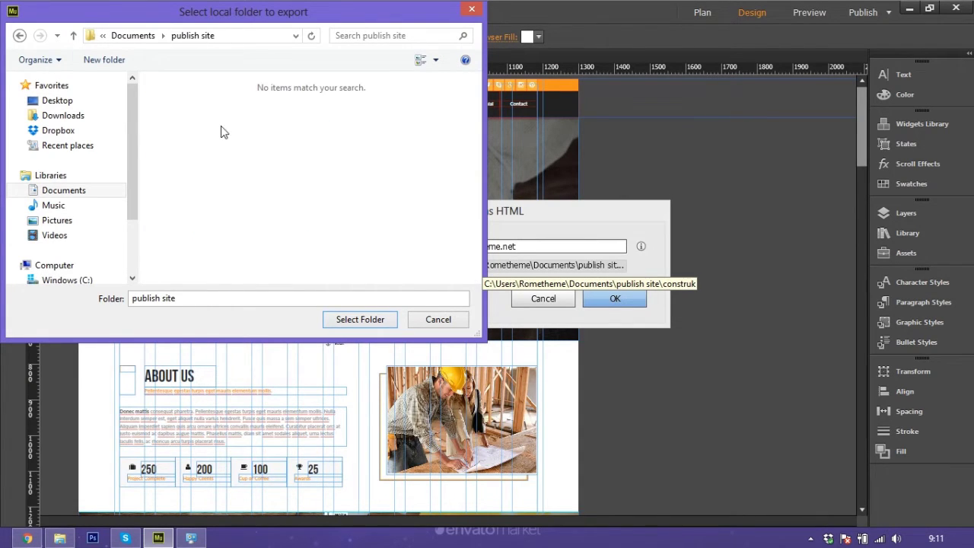
Create a new folder named construk, select it as export location, and export
{"action": "left_click", "coordinate": [105, 59]}
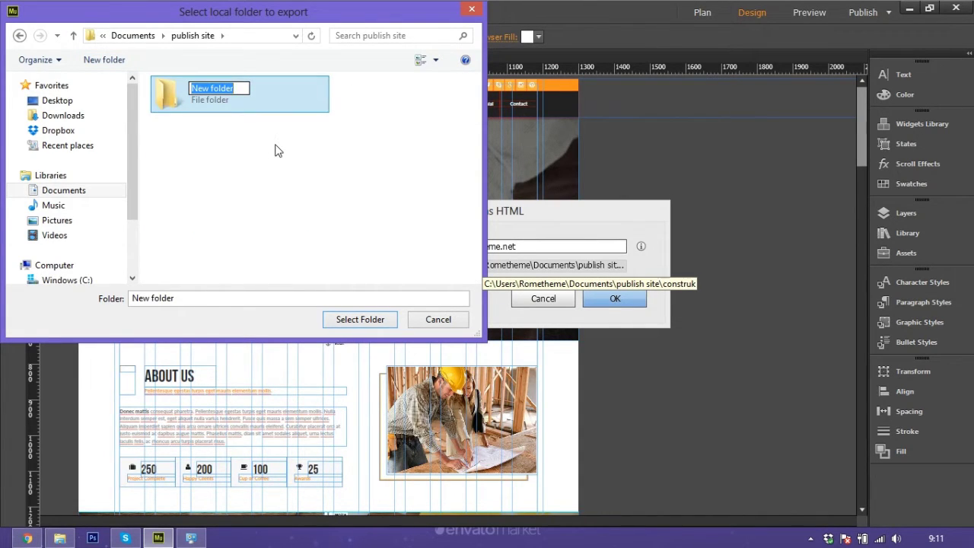
{"action": "type", "text": "co"}
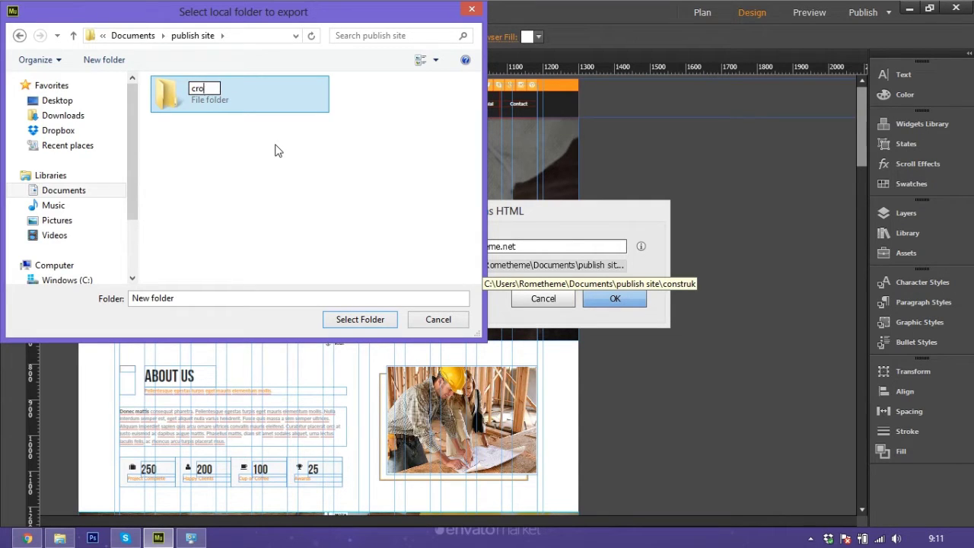
{"action": "type", "text": "nst"}
{"action": "key", "text": "BackSpace"}
{"action": "key", "text": "BackSpace"}
{"action": "key", "text": "BackSpace"}
{"action": "type", "text": "nstr"}
{"action": "type", "text": "uk"}
{"action": "left_click", "coordinate": [245, 104]}
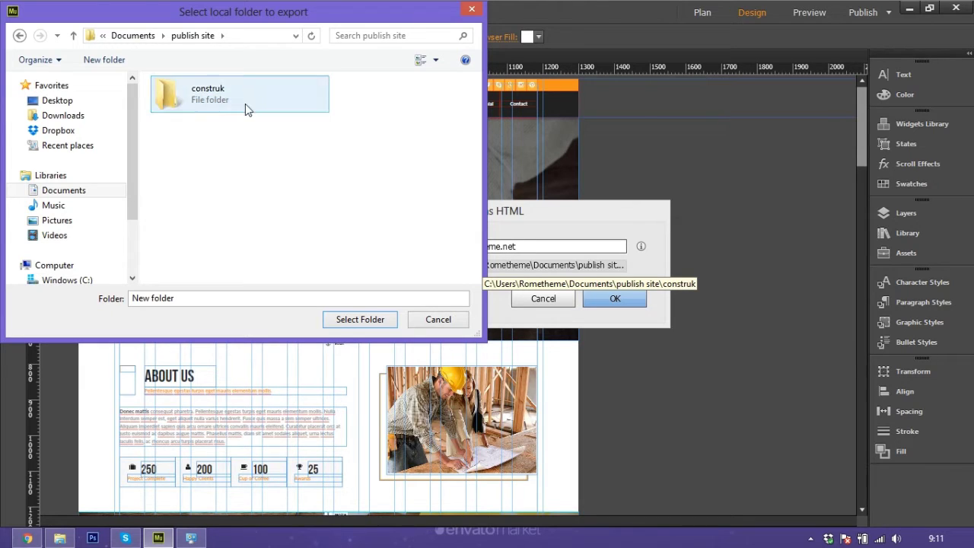
{"action": "left_click", "coordinate": [357, 321]}
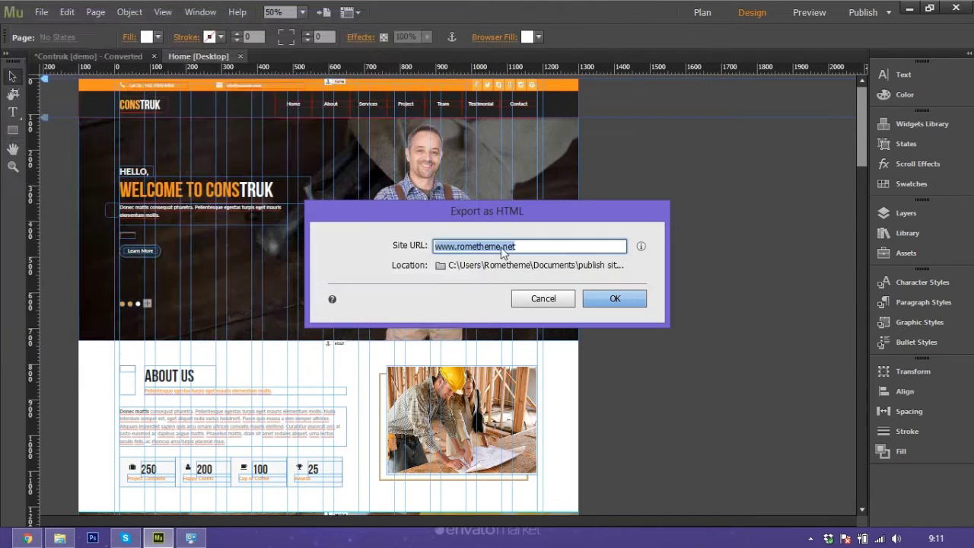
{"action": "left_click", "coordinate": [598, 302]}
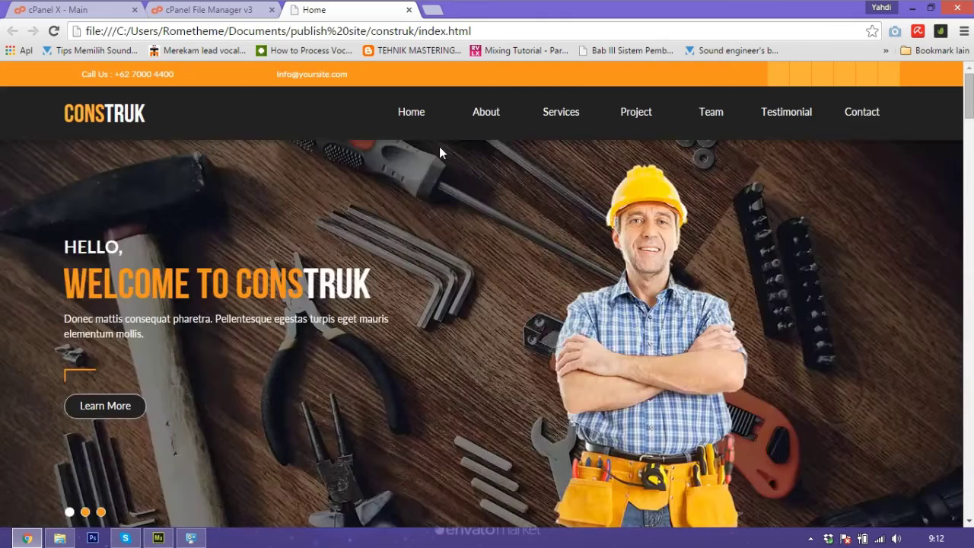
Scroll the locally exported Construk page in Chrome down to About Us and stats
{"action": "scroll", "coordinate": [809, 159], "scroll_direction": "down", "scroll_amount": 5}
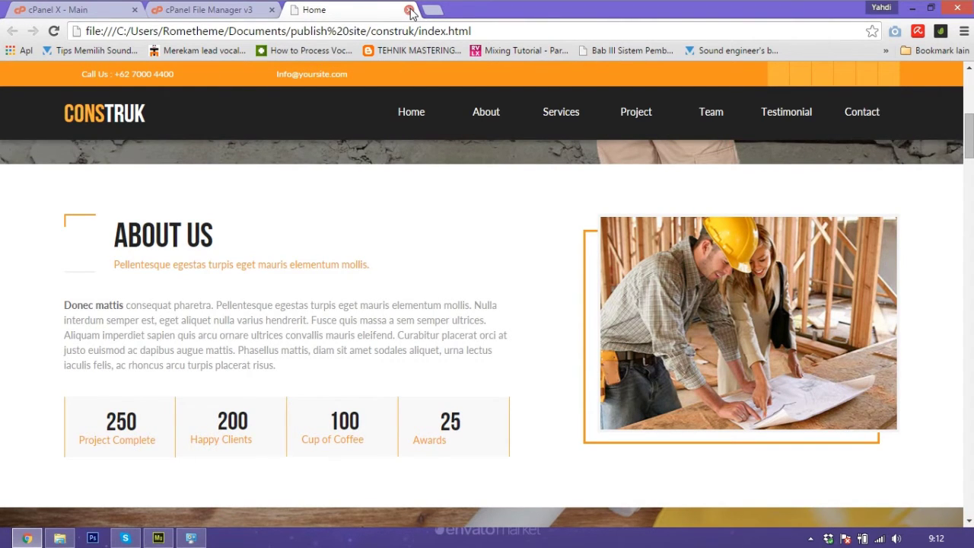
Close the local preview tab and return to the cPanel tab
{"action": "left_click", "coordinate": [410, 11]}
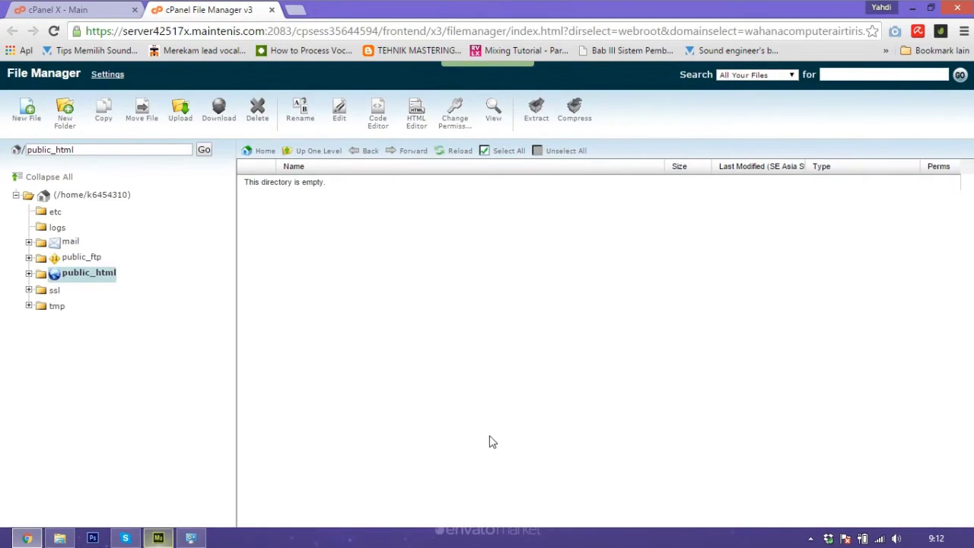
{"action": "left_click", "coordinate": [80, 9]}
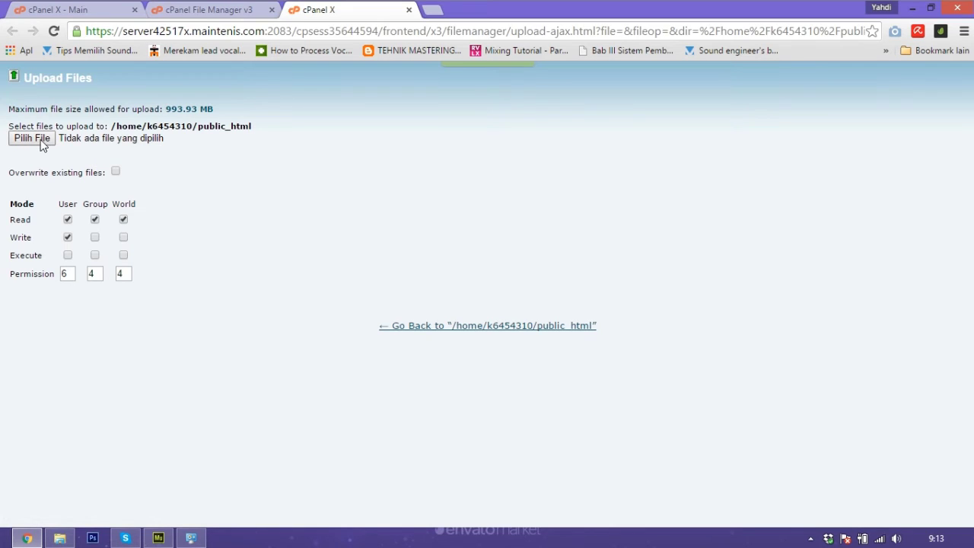
In the upload file chooser, find construk in Documents > publish site and right-click it
{"action": "left_click", "coordinate": [42, 143]}
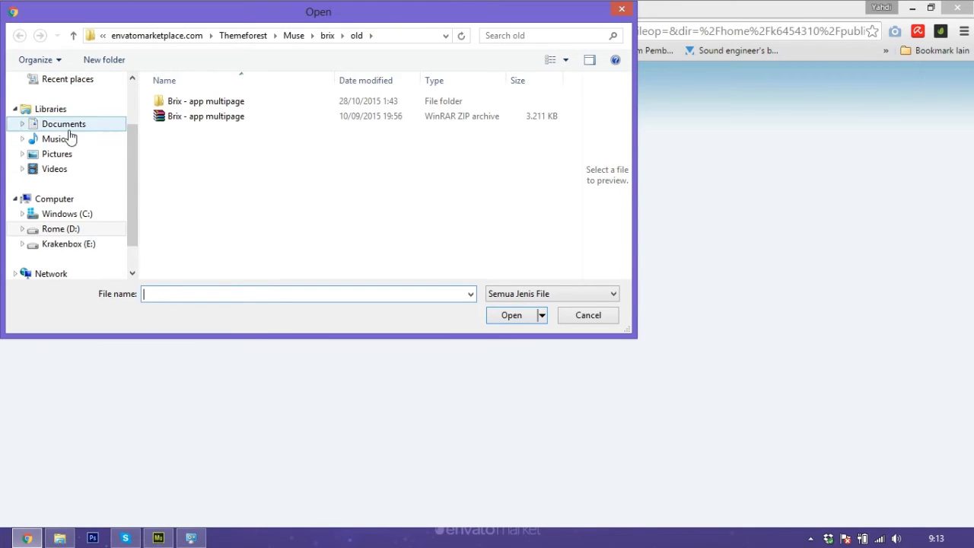
{"action": "left_click", "coordinate": [67, 131]}
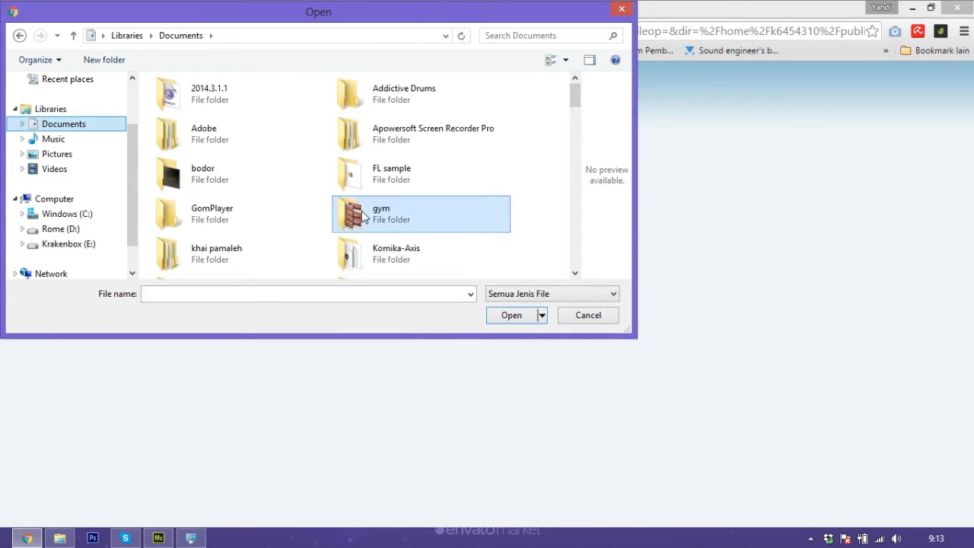
{"action": "scroll", "coordinate": [347, 186], "scroll_direction": "down", "scroll_amount": 3}
{"action": "scroll", "coordinate": [346, 186], "scroll_direction": "down", "scroll_amount": 3}
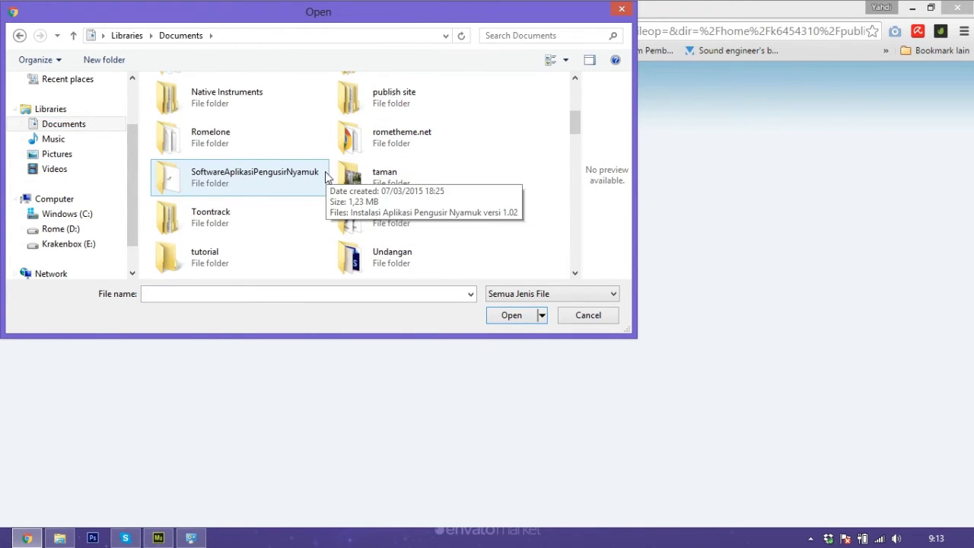
{"action": "double_click", "coordinate": [392, 117]}
{"action": "left_click", "coordinate": [217, 110]}
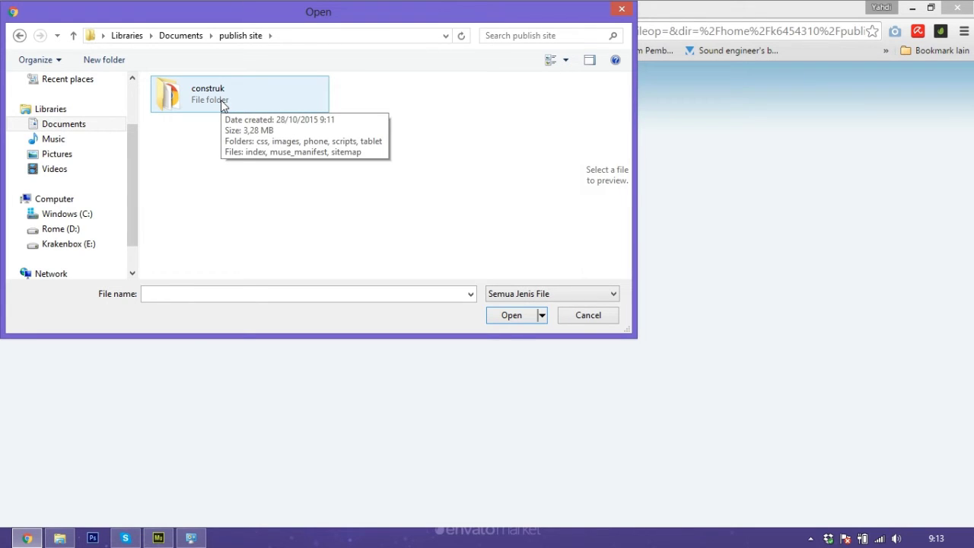
{"action": "right_click", "coordinate": [223, 98]}
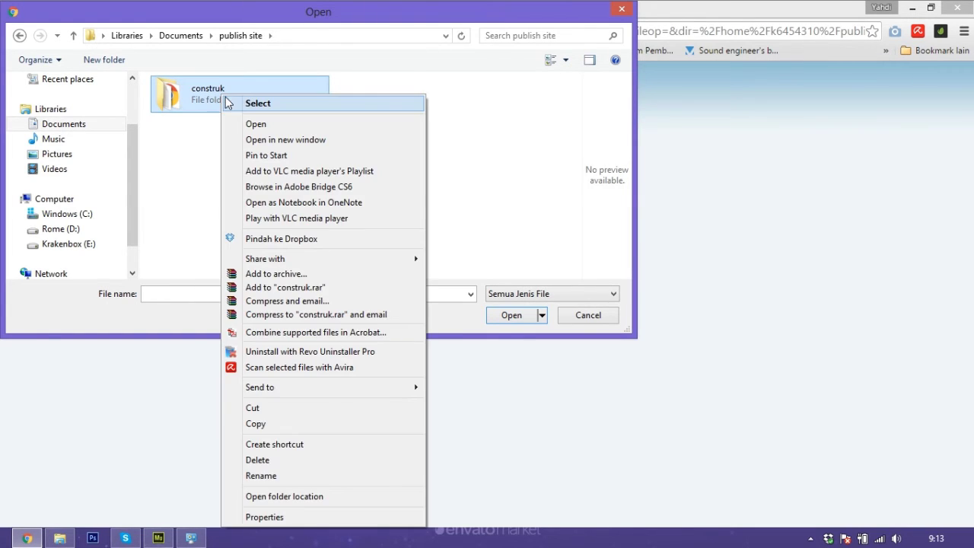
Attempt a ZIP archive of construk and dismiss the resulting error
{"action": "left_click", "coordinate": [300, 274]}
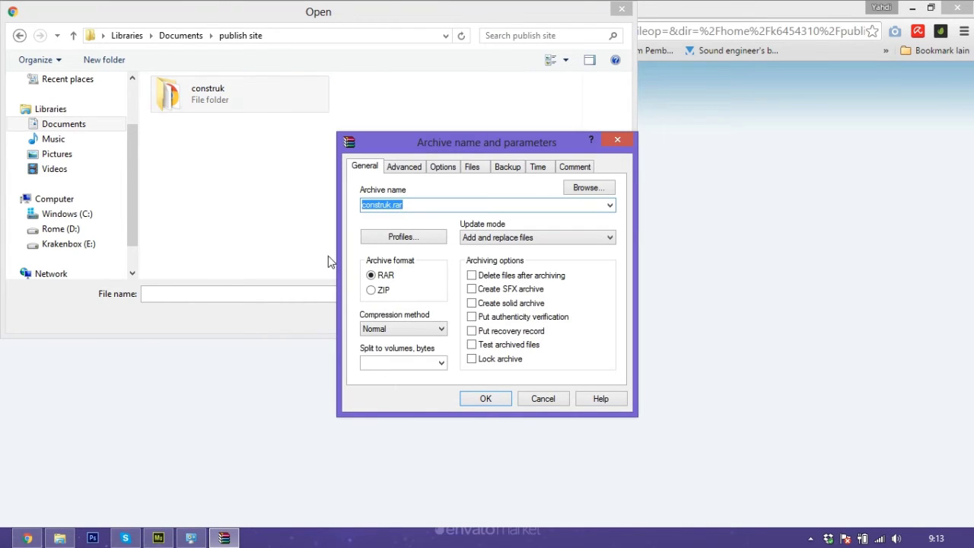
{"action": "left_click", "coordinate": [371, 291]}
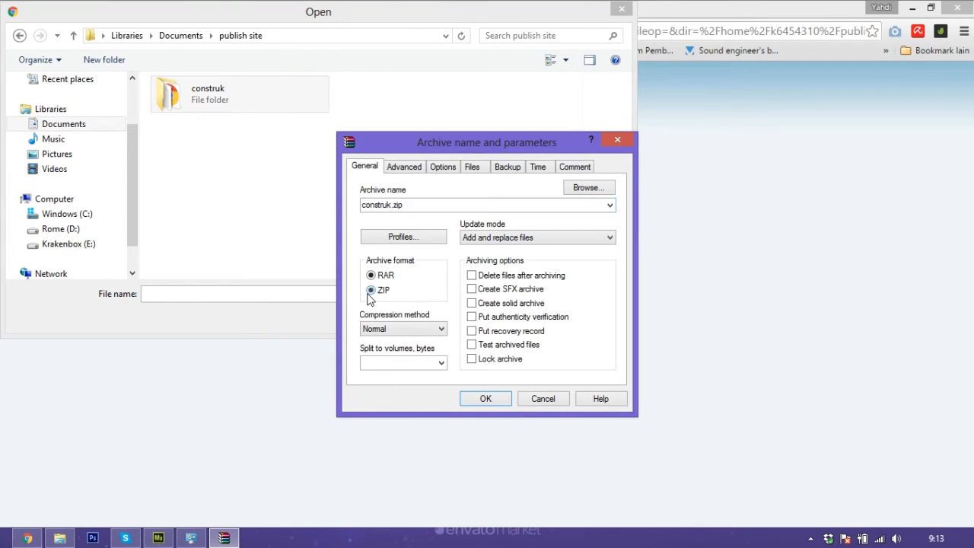
{"action": "left_click", "coordinate": [482, 399]}
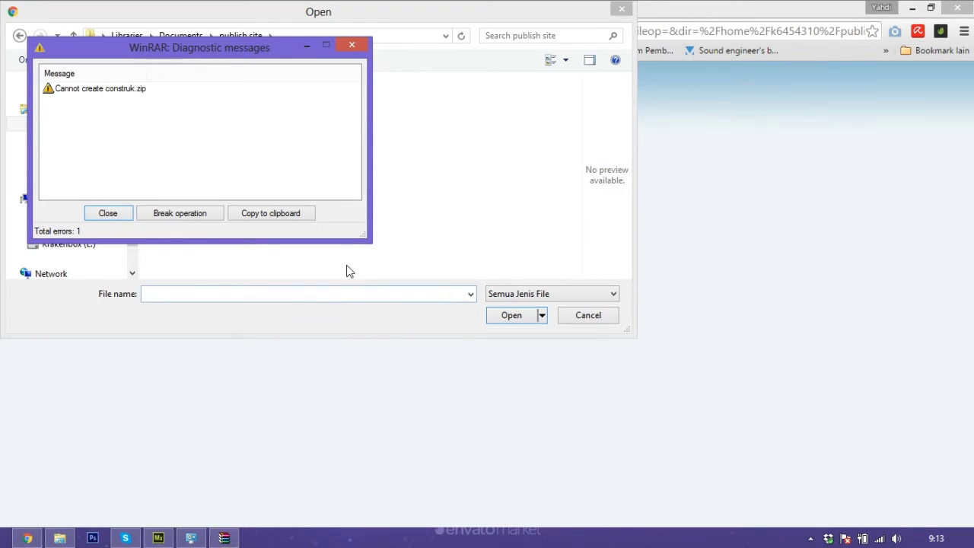
{"action": "left_click", "coordinate": [108, 214]}
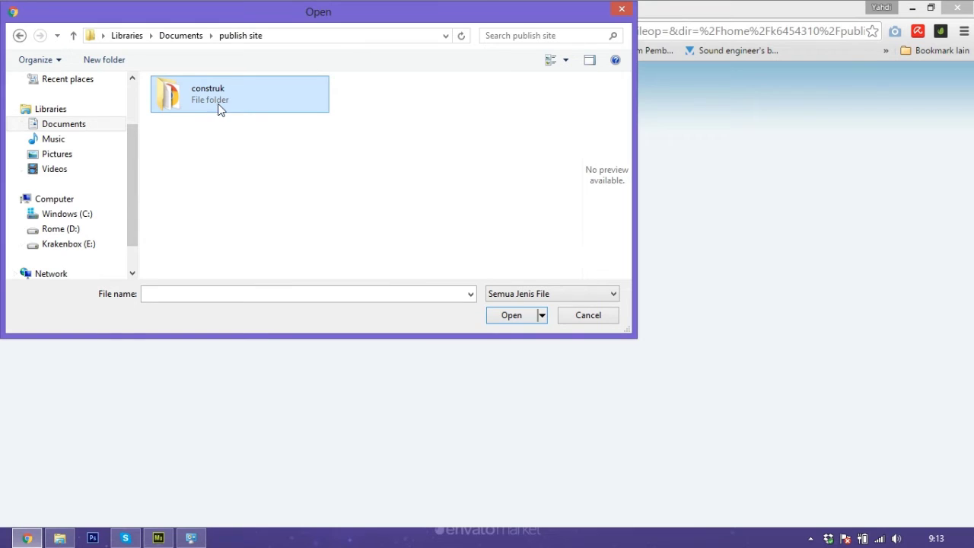
Add construk to a ZIP archive with WinRAR and pick the construk ZIP for upload
{"action": "right_click", "coordinate": [219, 110]}
{"action": "left_click", "coordinate": [324, 276]}
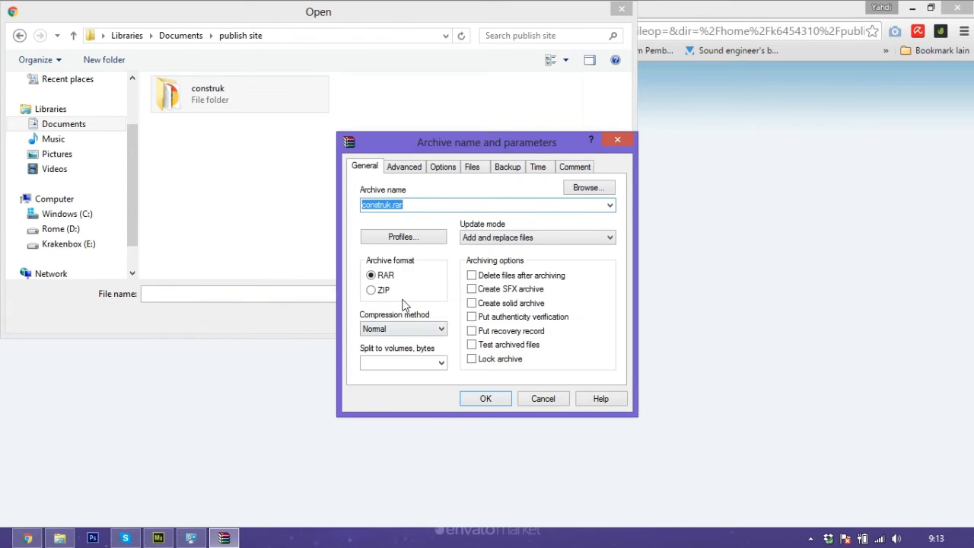
{"action": "left_click", "coordinate": [387, 294]}
{"action": "left_click", "coordinate": [490, 398]}
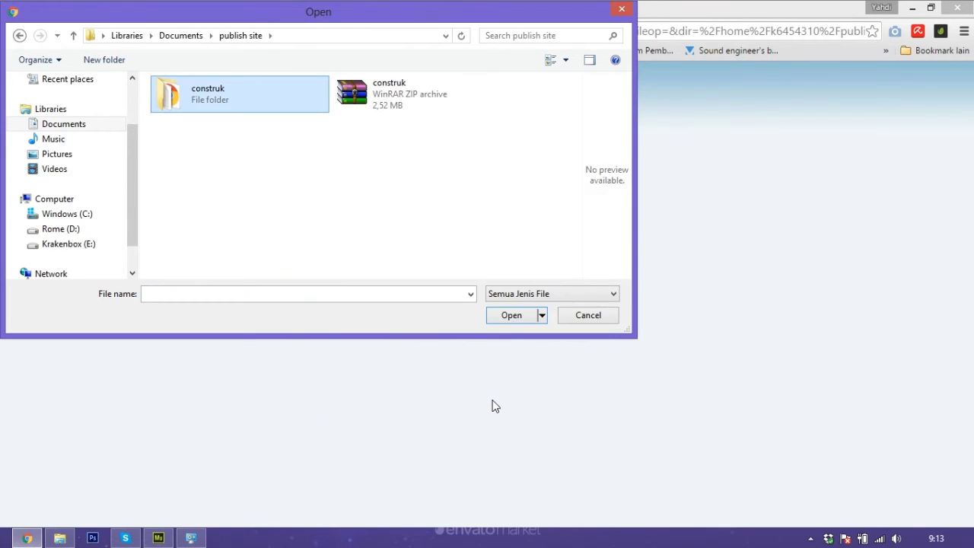
{"action": "left_click", "coordinate": [381, 176]}
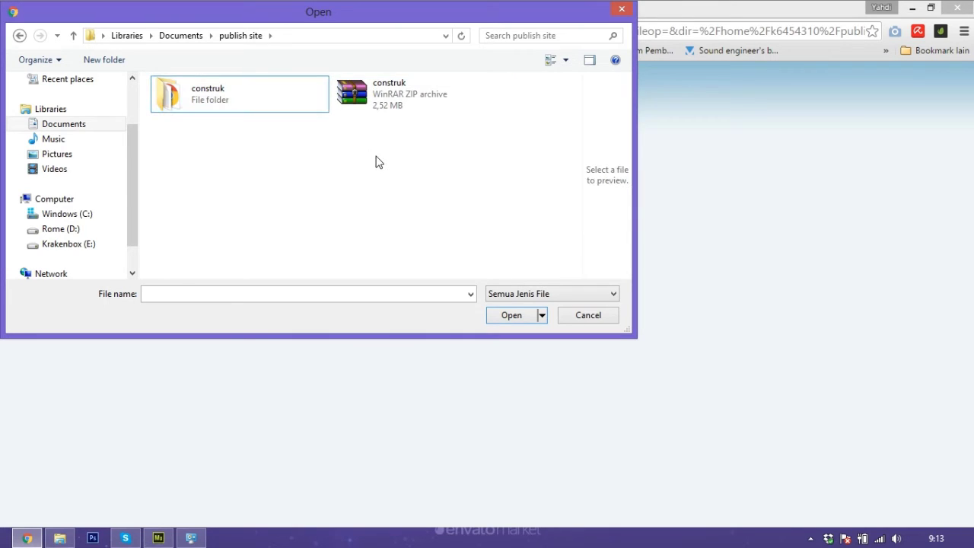
{"action": "left_click", "coordinate": [401, 111]}
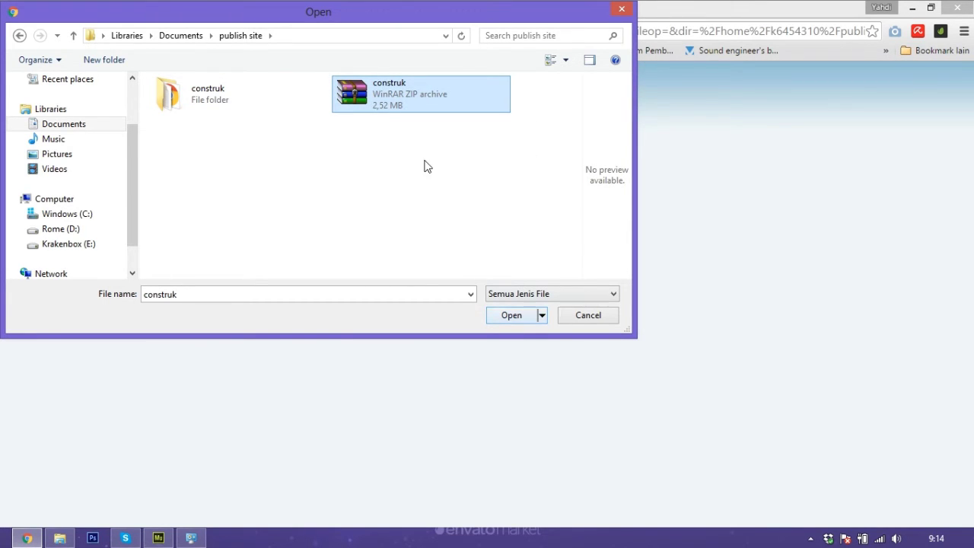
Open construk.zip in the picker and upload it to public_html (2.53 MB)
{"action": "left_click", "coordinate": [510, 319]}
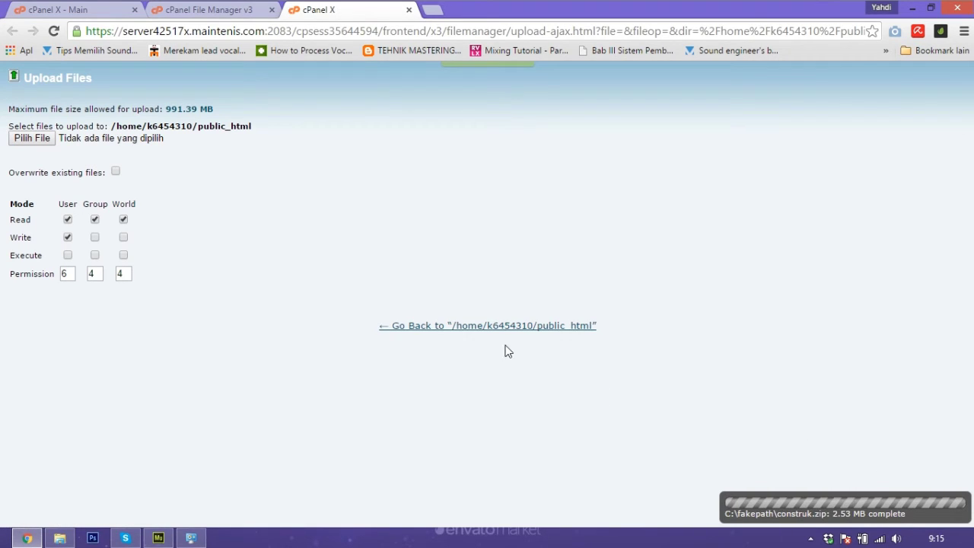
Extract construk.zip into public_html
{"action": "left_click", "coordinate": [486, 334]}
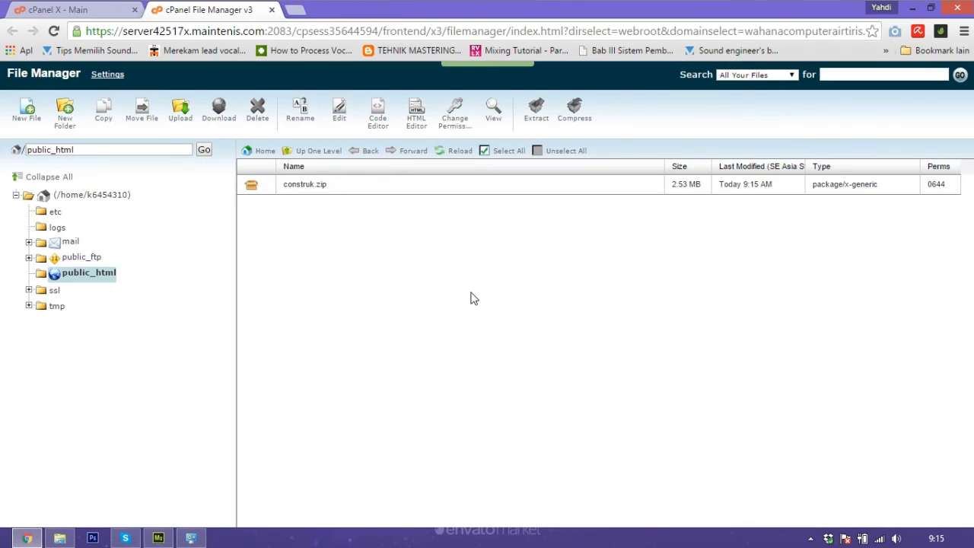
{"action": "left_click", "coordinate": [331, 192]}
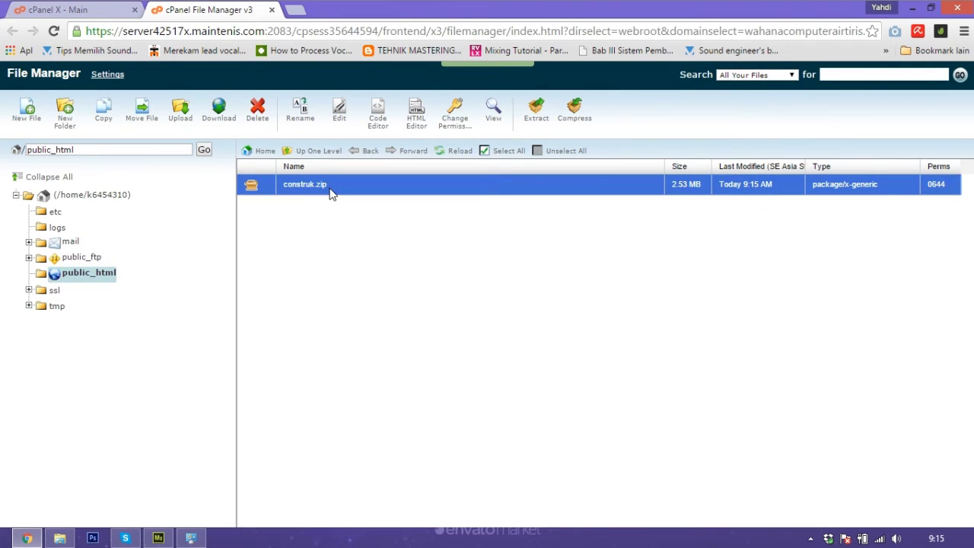
{"action": "left_click", "coordinate": [537, 116]}
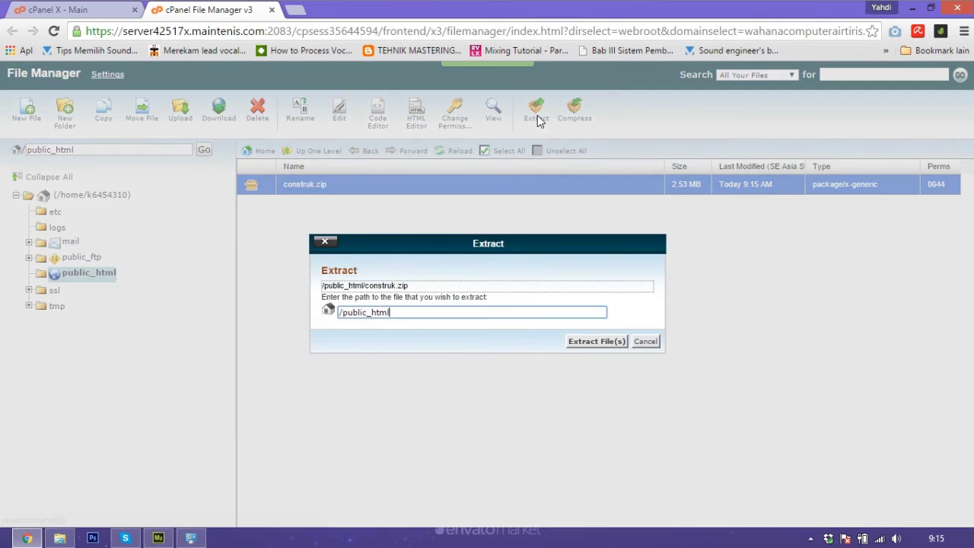
{"action": "left_click", "coordinate": [589, 342]}
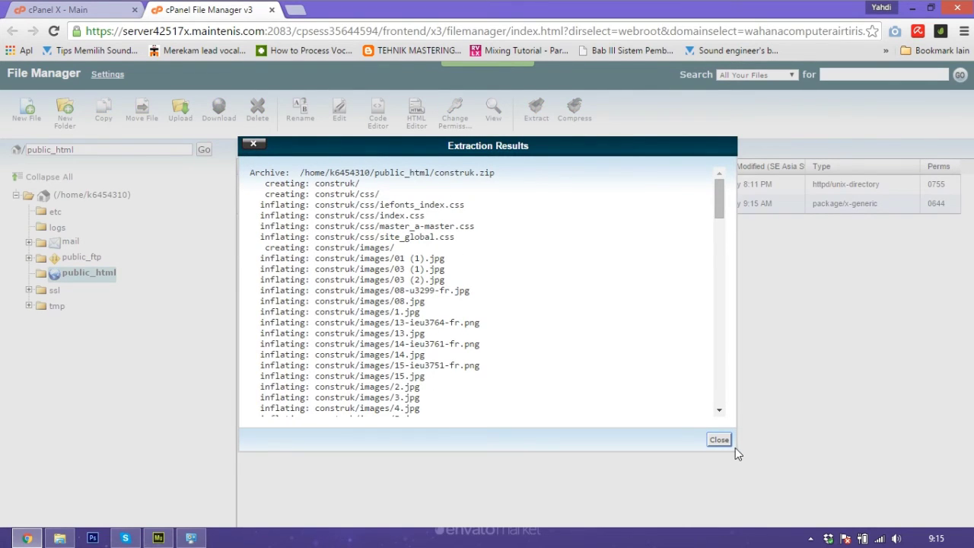
{"action": "left_click", "coordinate": [732, 442]}
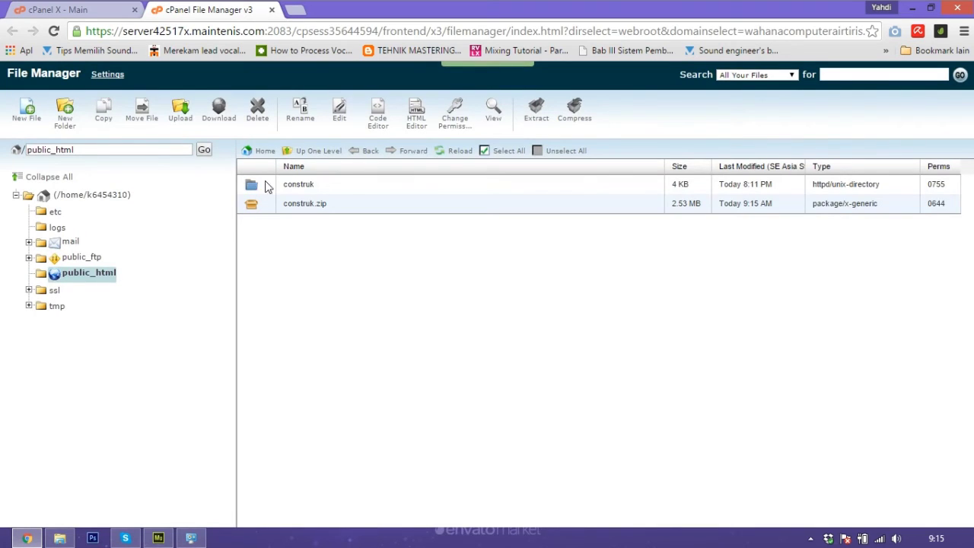
Delete the construk.zip archive, leaving only the construk folder
{"action": "left_click", "coordinate": [265, 205]}
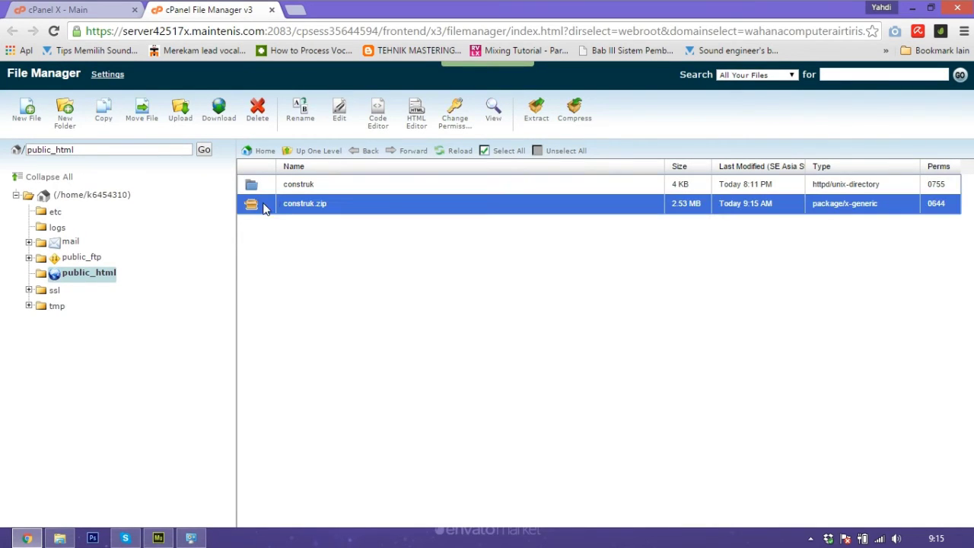
{"action": "left_click", "coordinate": [264, 118]}
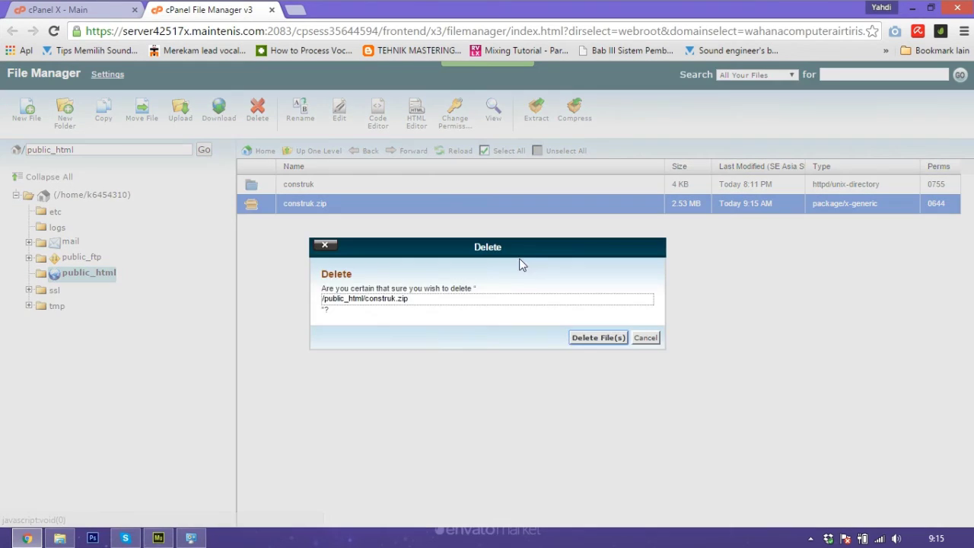
{"action": "left_click", "coordinate": [589, 339]}
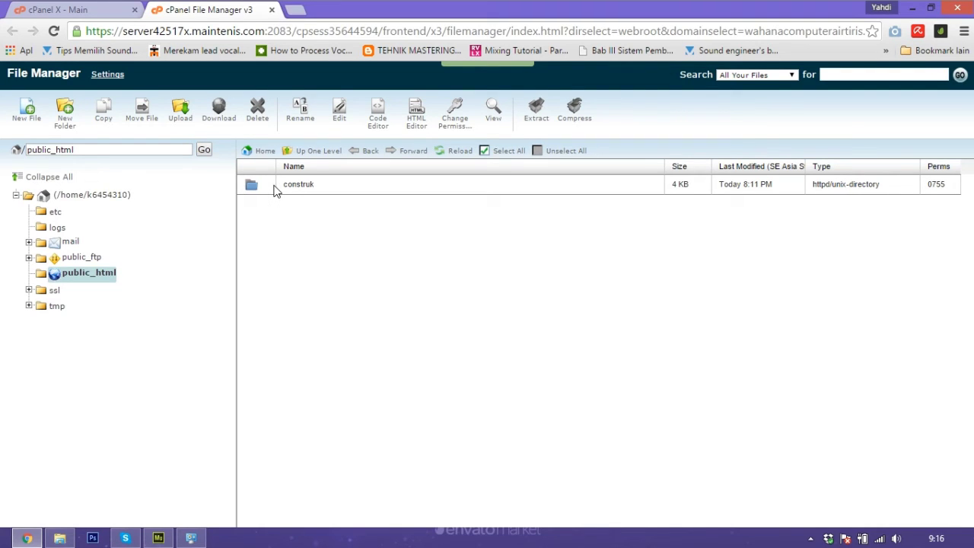
Check the live site (403 Forbidden), then reopen construk to see index.html and subfolders
{"action": "double_click", "coordinate": [276, 191]}
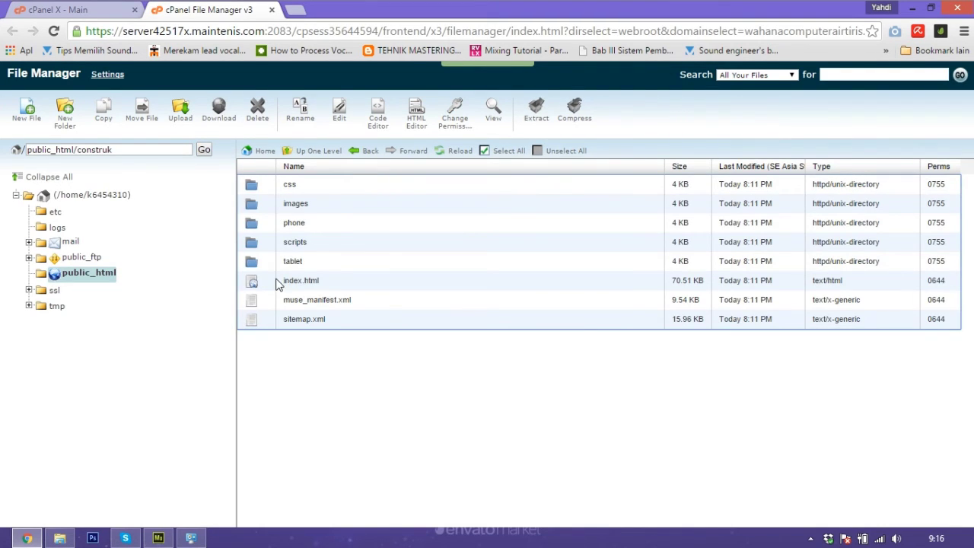
{"action": "left_click", "coordinate": [358, 154]}
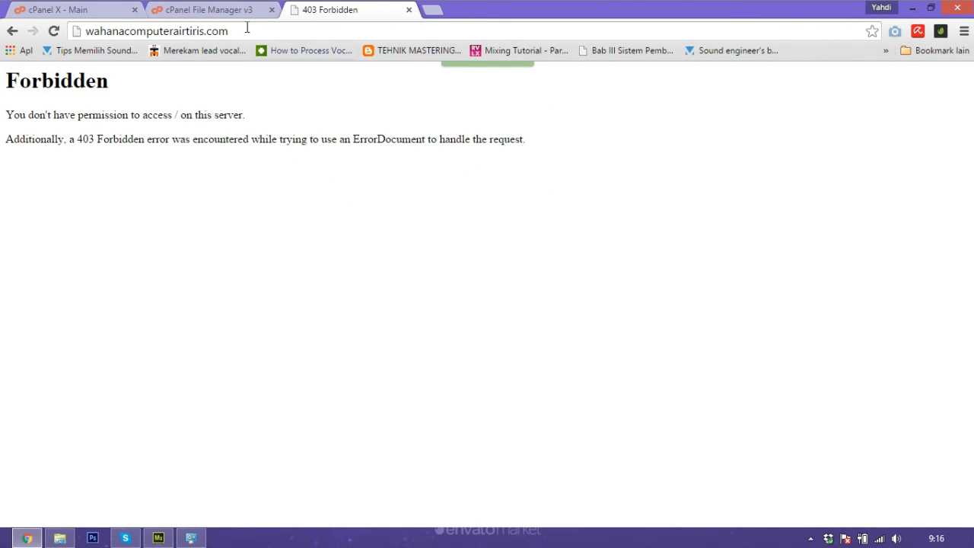
{"action": "left_click", "coordinate": [231, 8]}
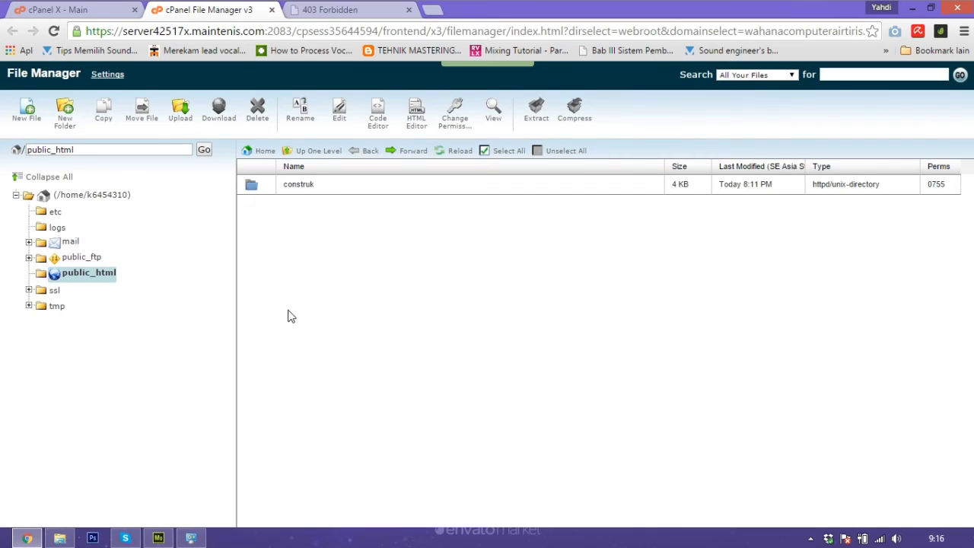
{"action": "double_click", "coordinate": [260, 190]}
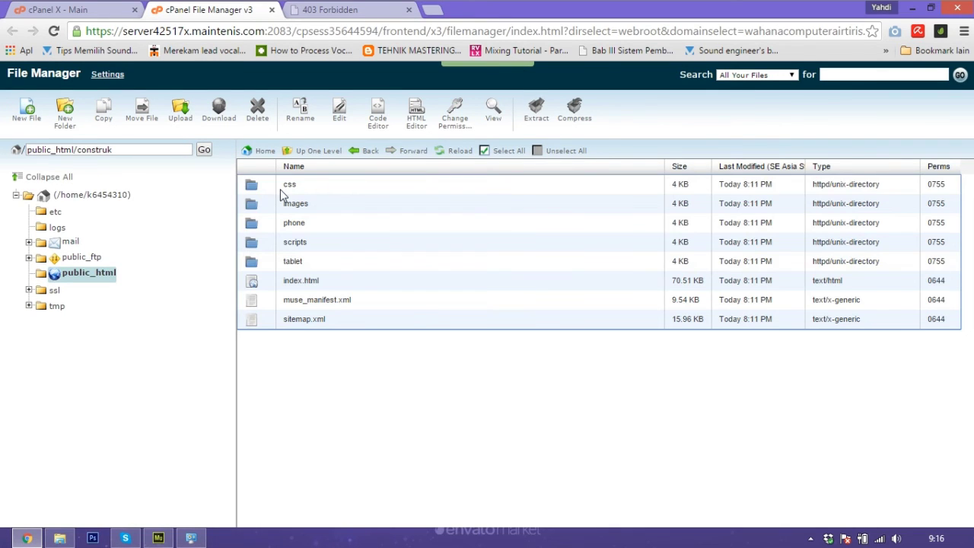
Move every file and folder from construk up into /public_html/
{"action": "left_click", "coordinate": [300, 318], "text": "shift"}
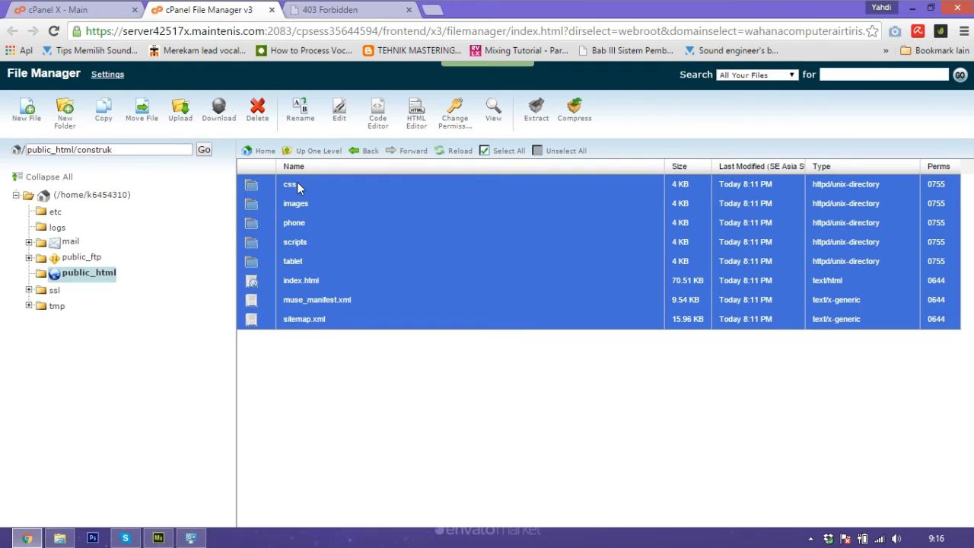
{"action": "left_click", "coordinate": [142, 113]}
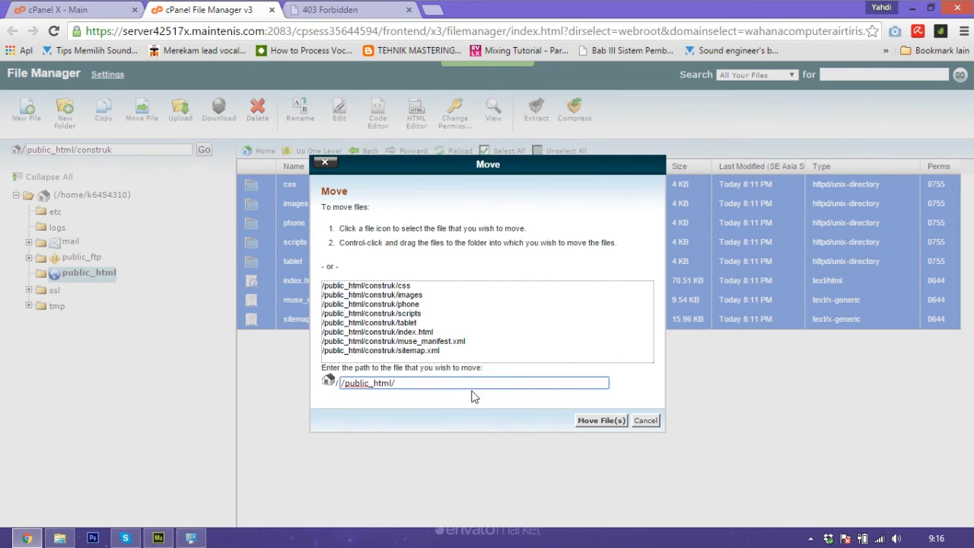
{"action": "left_click", "coordinate": [593, 421]}
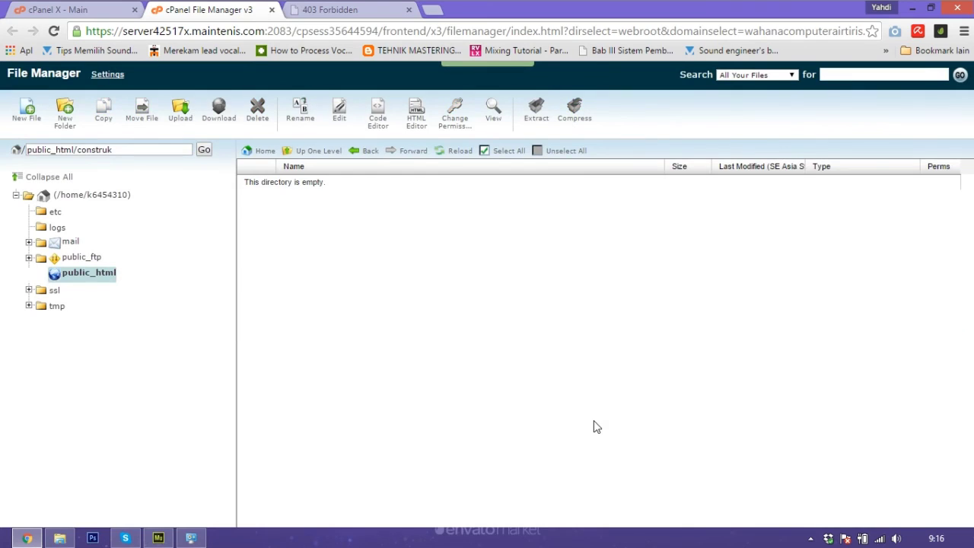
{"action": "left_click", "coordinate": [361, 151]}
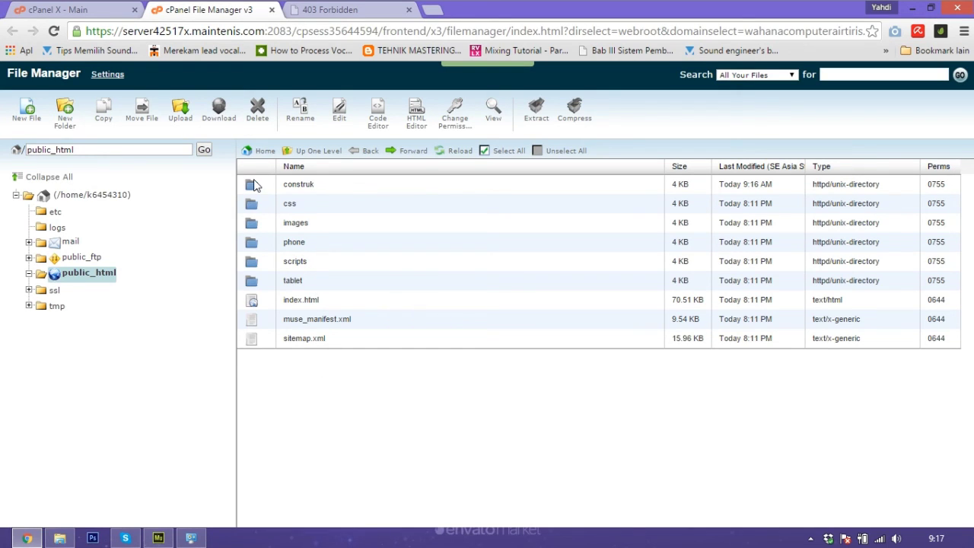
Delete the emptied construk folder from public_html
{"action": "left_click", "coordinate": [287, 188]}
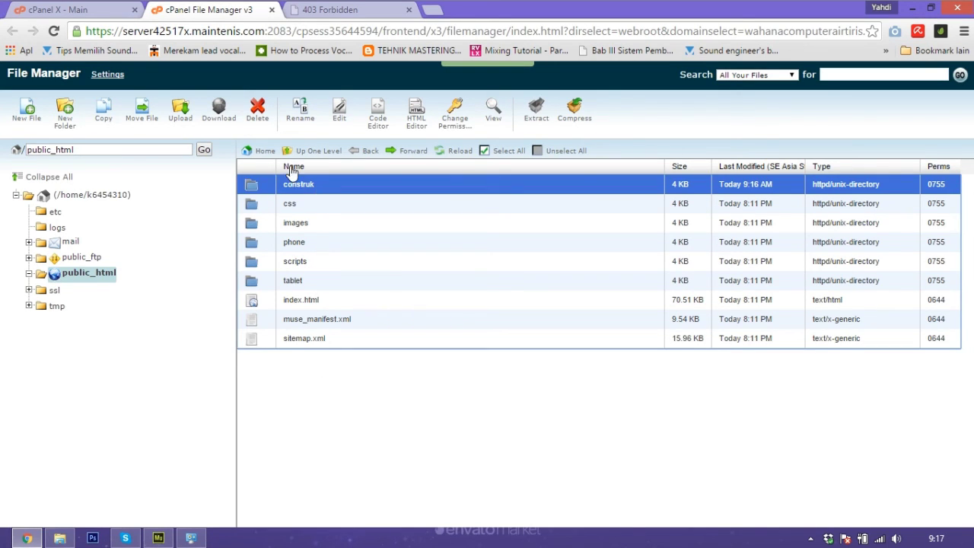
{"action": "left_click", "coordinate": [257, 112]}
{"action": "left_click", "coordinate": [580, 339]}
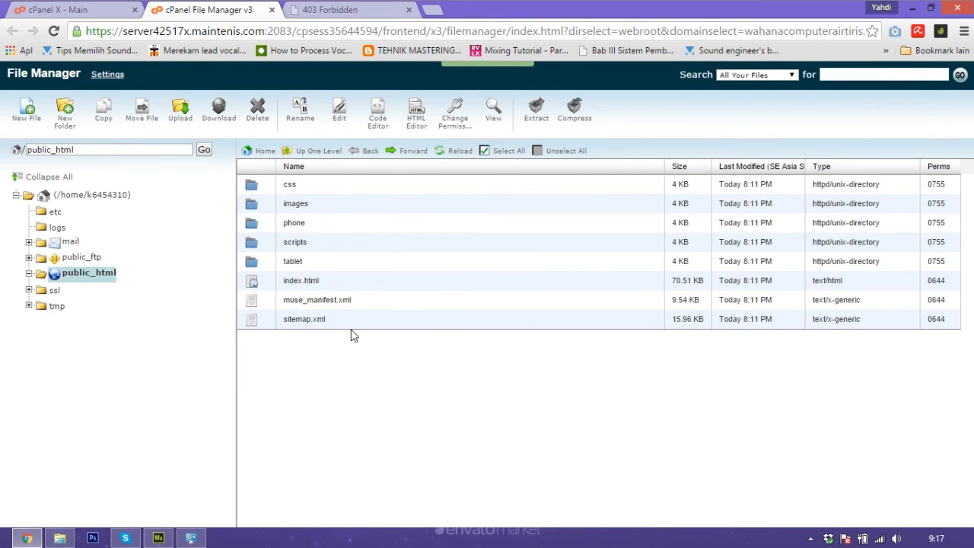
{"action": "left_click", "coordinate": [335, 10]}
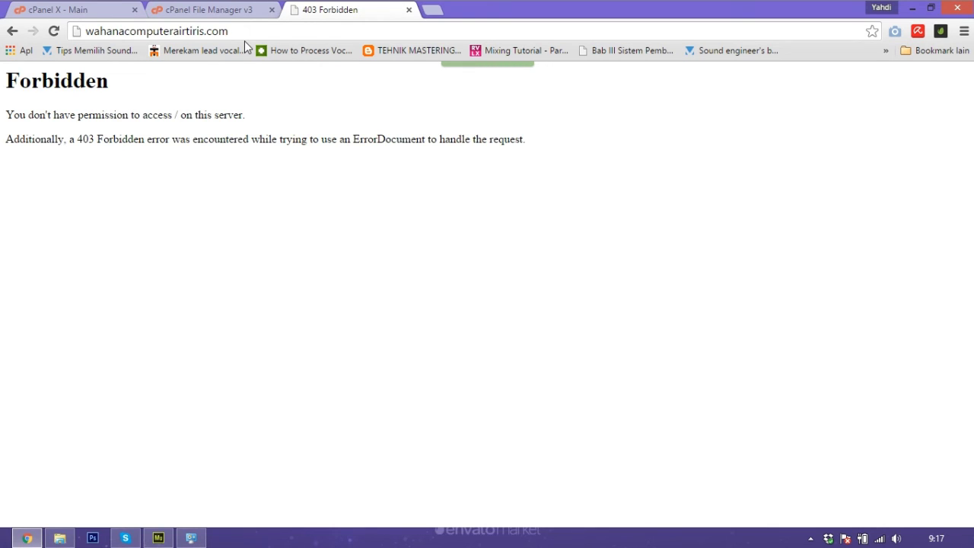
Reload the 403 Forbidden tab and scroll through the live Construk home page
{"action": "key", "text": "F5"}
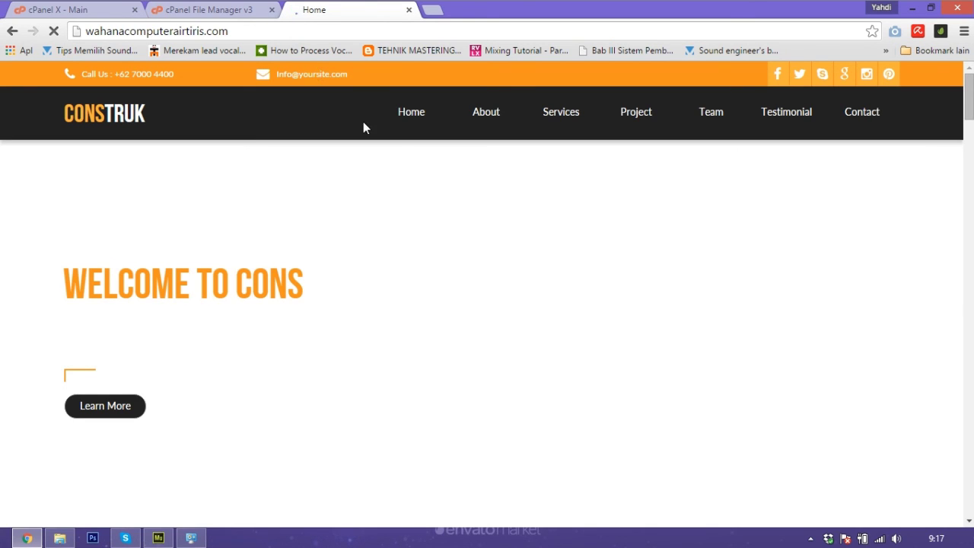
{"action": "left_click_drag", "start_coordinate": [969, 102], "coordinate": [970, 228]}
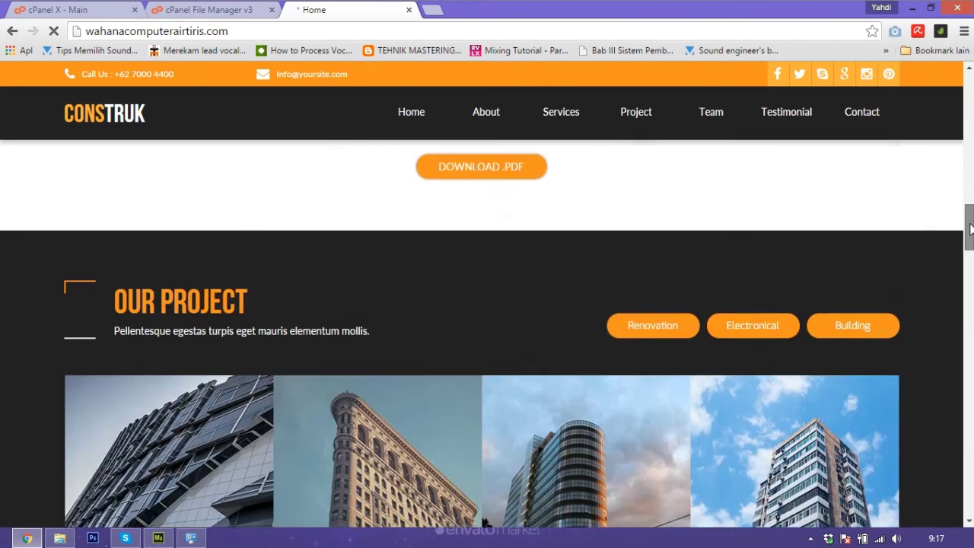
{"action": "mouse_move", "coordinate": [970, 228]}
{"action": "left_mouse_down"}
{"action": "mouse_move", "coordinate": [968, 467]}
{"action": "mouse_move", "coordinate": [968, 88]}
{"action": "left_mouse_up"}
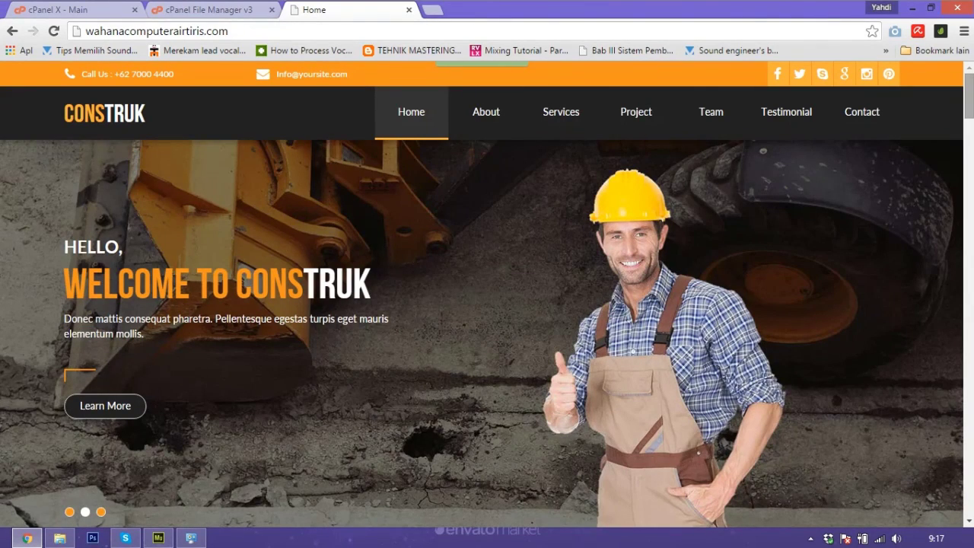